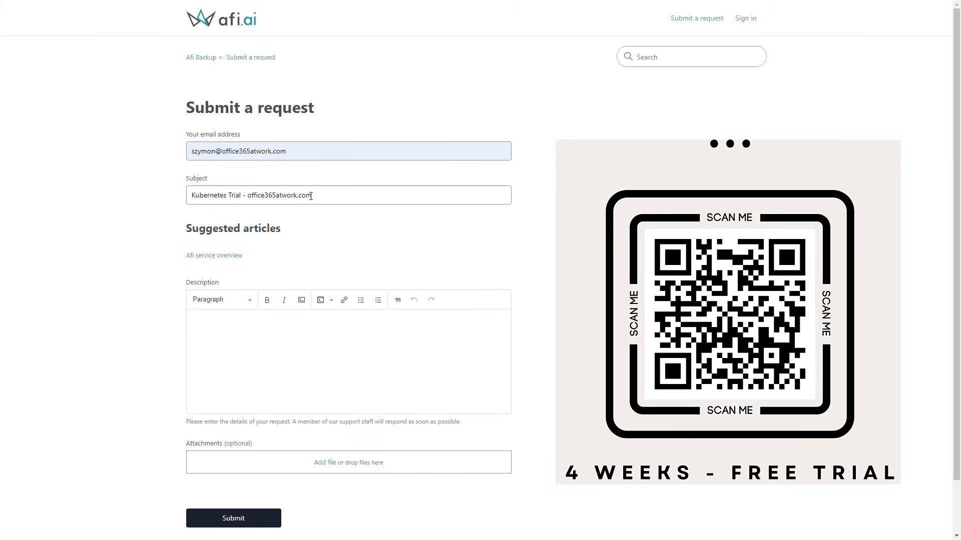
{"action": "scroll", "coordinate": [270, 291], "scroll_direction": "down", "scroll_amount": 1}
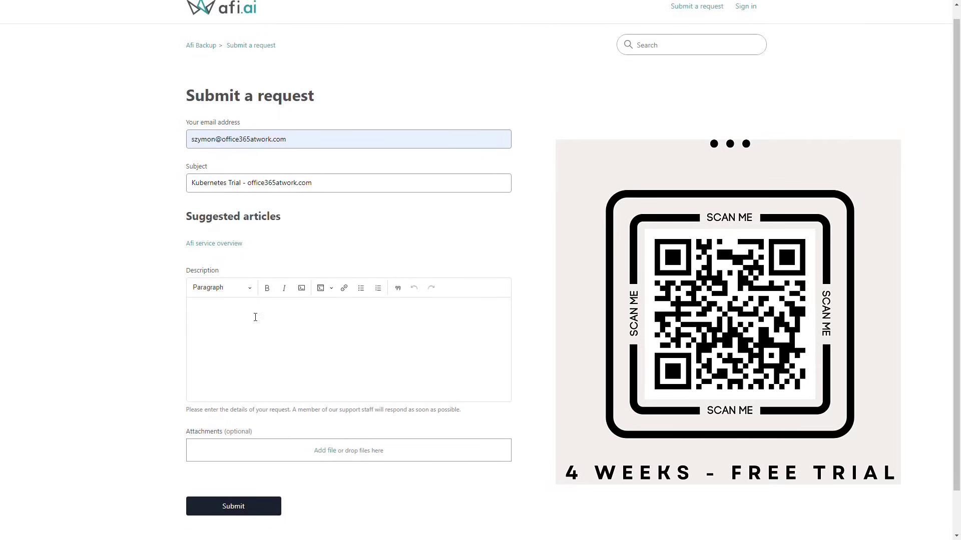
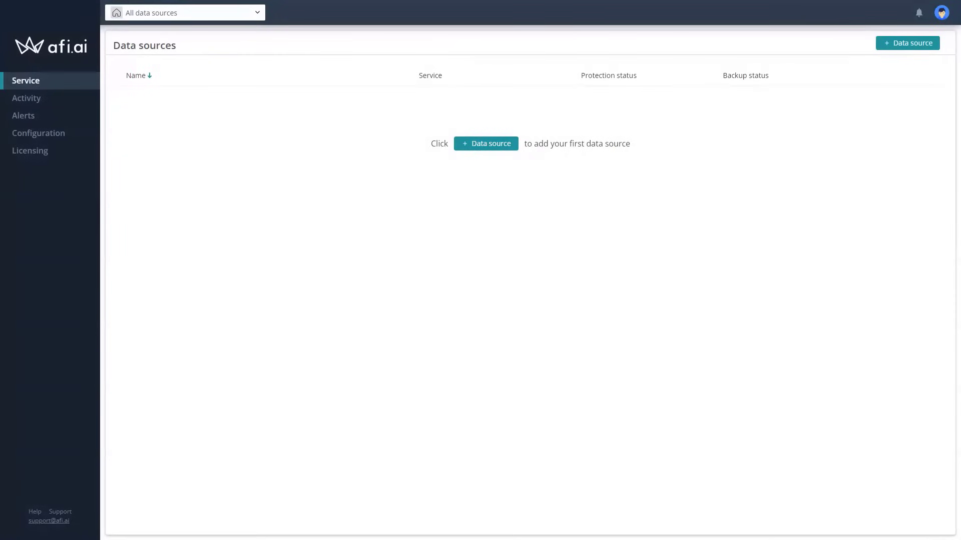
- Open the add-data-source dialog offering Google Workspace, Microsoft 365 and Kubernetes
{"action": "left_click", "coordinate": [497, 147]}
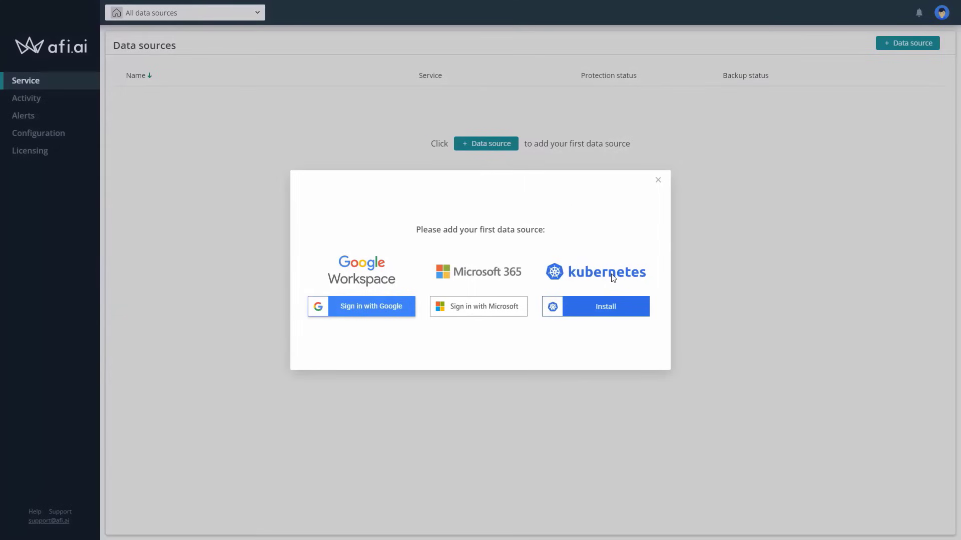
- Show the Helm setup instructions for a Kubernetes cluster and bring the terminal forward
{"action": "left_click", "coordinate": [608, 307]}
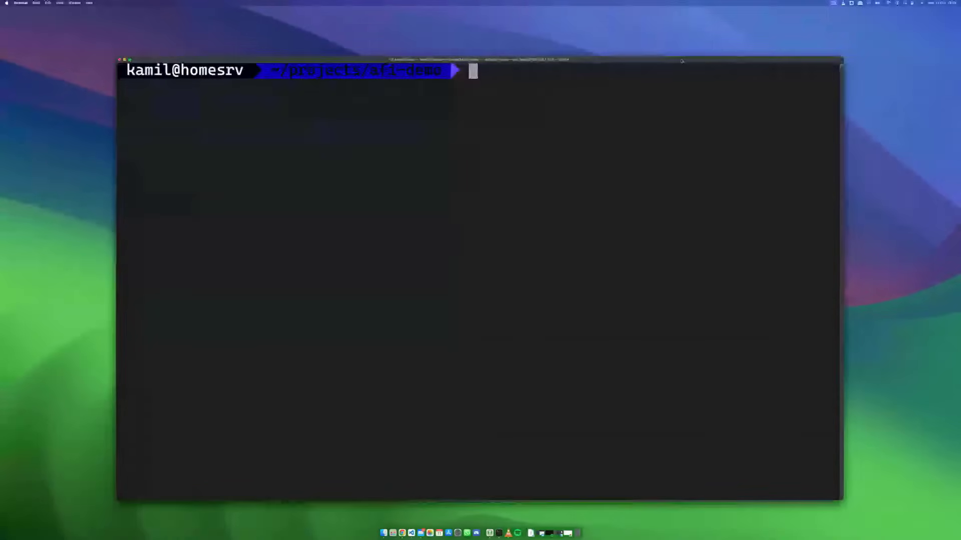
{"action": "left_click_drag", "start_coordinate": [682, 61], "coordinate": [679, 54]}
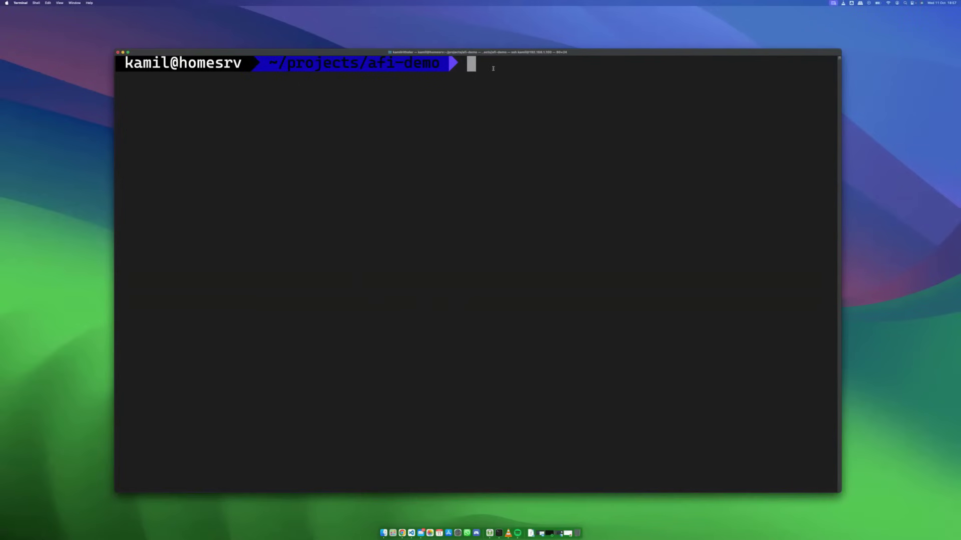
{"action": "type", "text": "helm repo add afi https://helm.afi.ai/k8s-backup"}
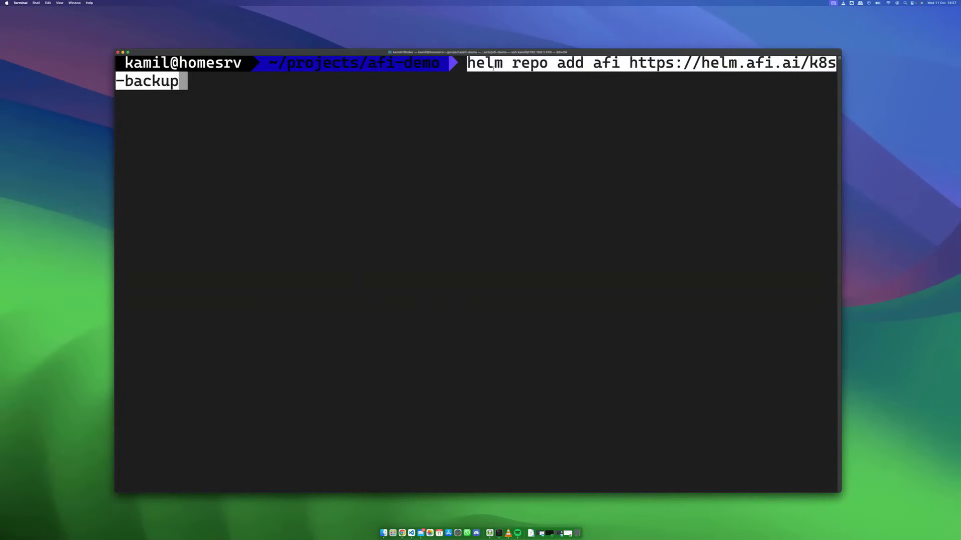
{"action": "key", "text": "Return"}
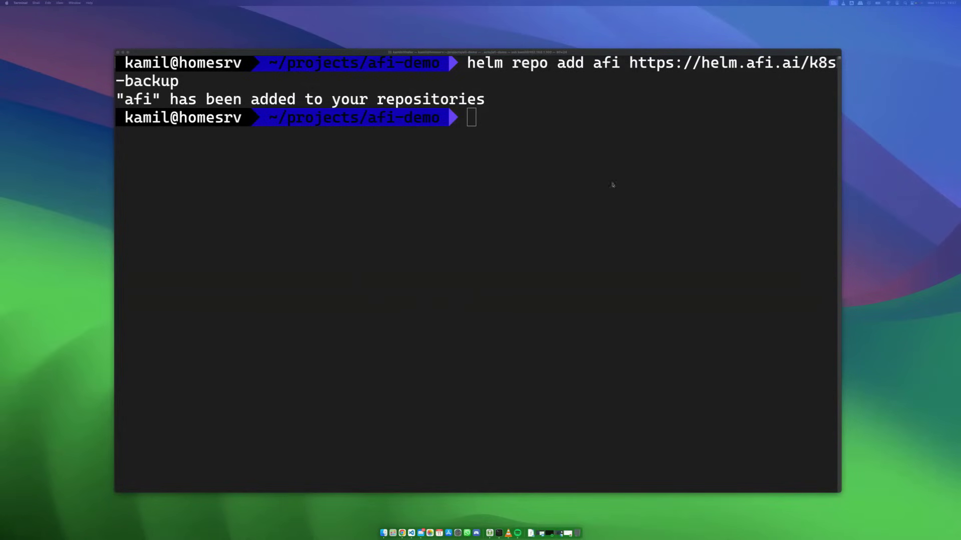
{"action": "left_click", "coordinate": [478, 118]}
{"action": "type", "text": "helm install -n backup-agent afi-k8s-backup afi/afi-k8s-backup --create-namespace --wait -f k8s-backup-eu.yaml"}
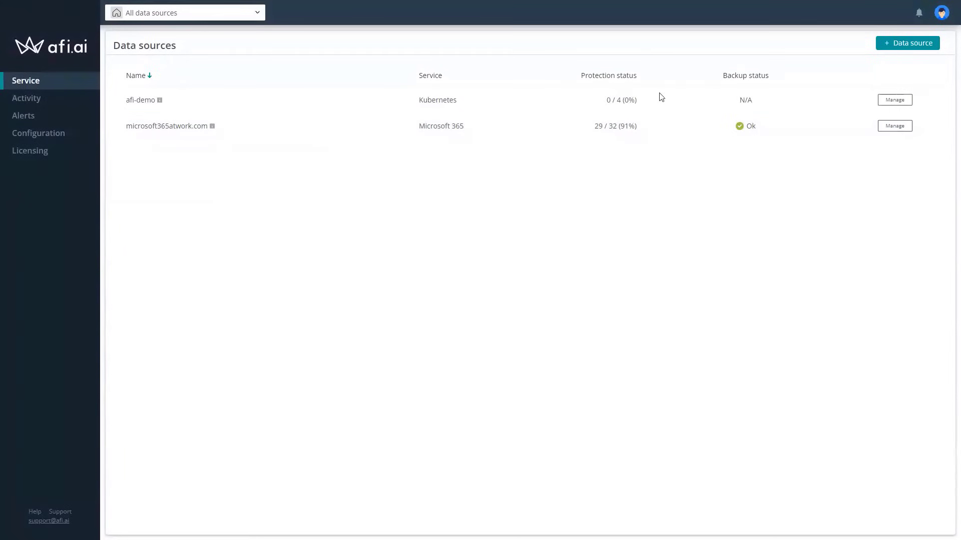
- Open afi-demo's Protection page listing namespaces default, mongodb, postgresql and wordpress
{"action": "left_click", "coordinate": [744, 102]}
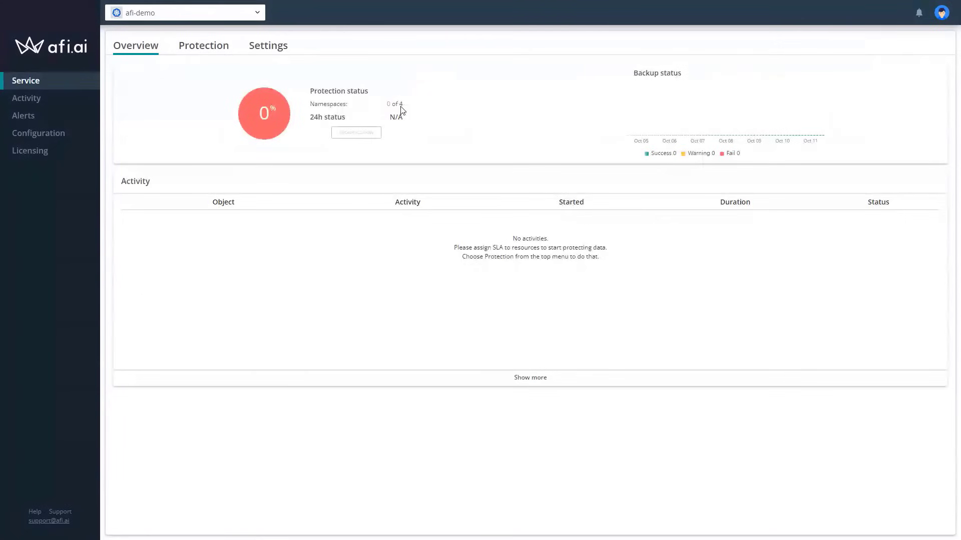
{"action": "left_click", "coordinate": [207, 50]}
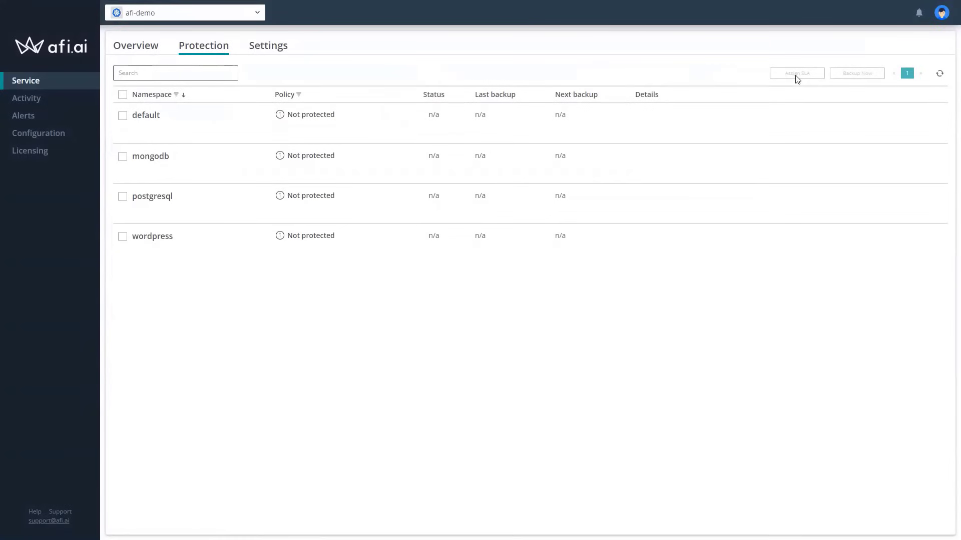
- Review the cluster's SLA policies, inspecting the silver SLA's schedule details
{"action": "left_click", "coordinate": [268, 47]}
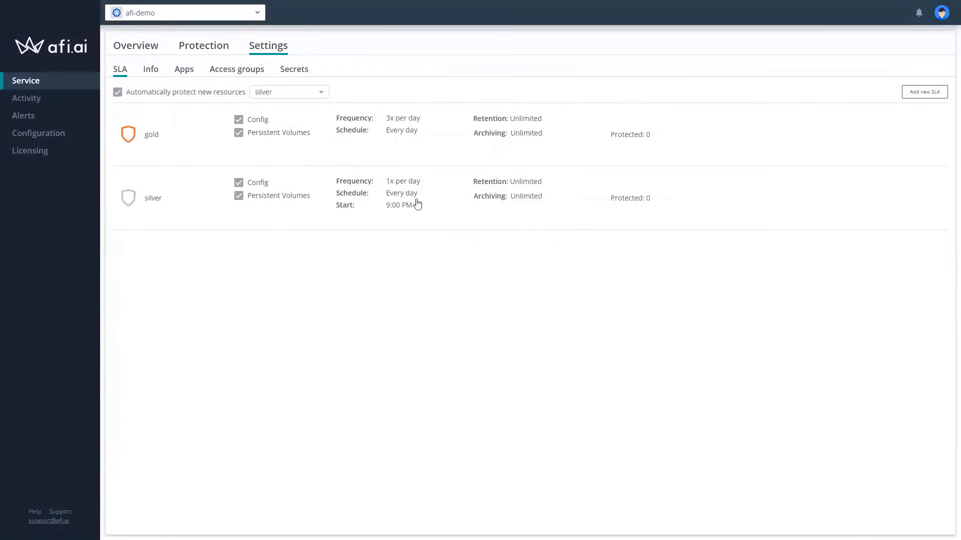
{"action": "left_click", "coordinate": [484, 185]}
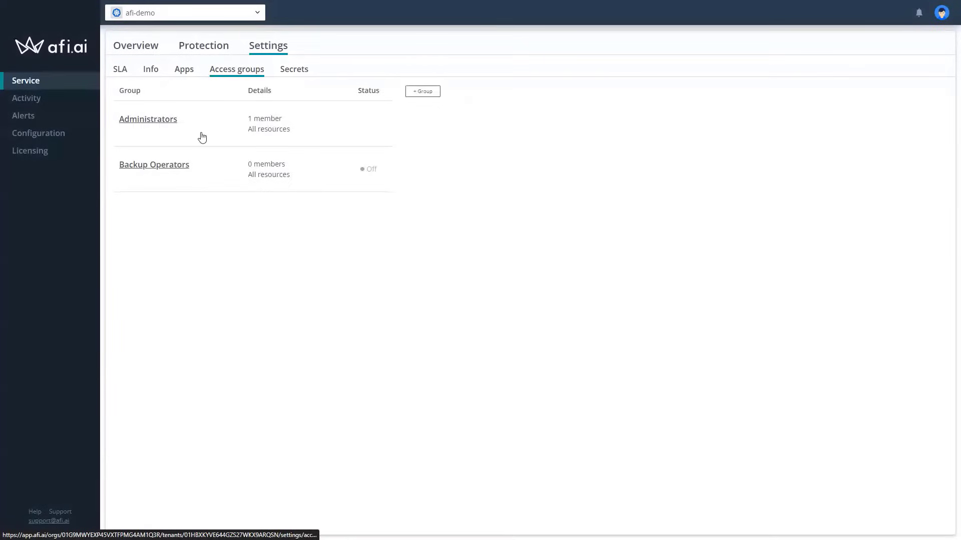
- Inspect the Backup Operators group's permissions (0 members, all resources, off), then close it
{"action": "left_click", "coordinate": [177, 167]}
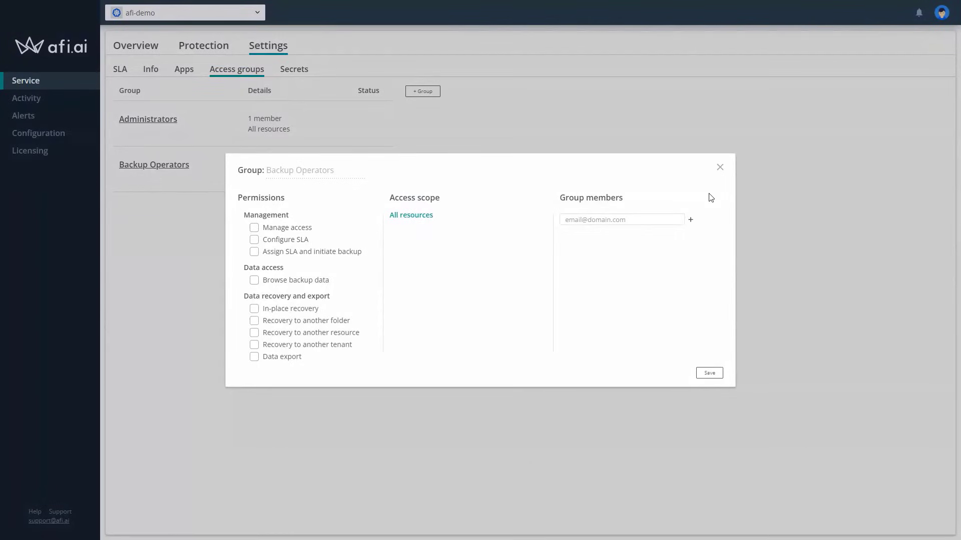
{"action": "left_click", "coordinate": [720, 168]}
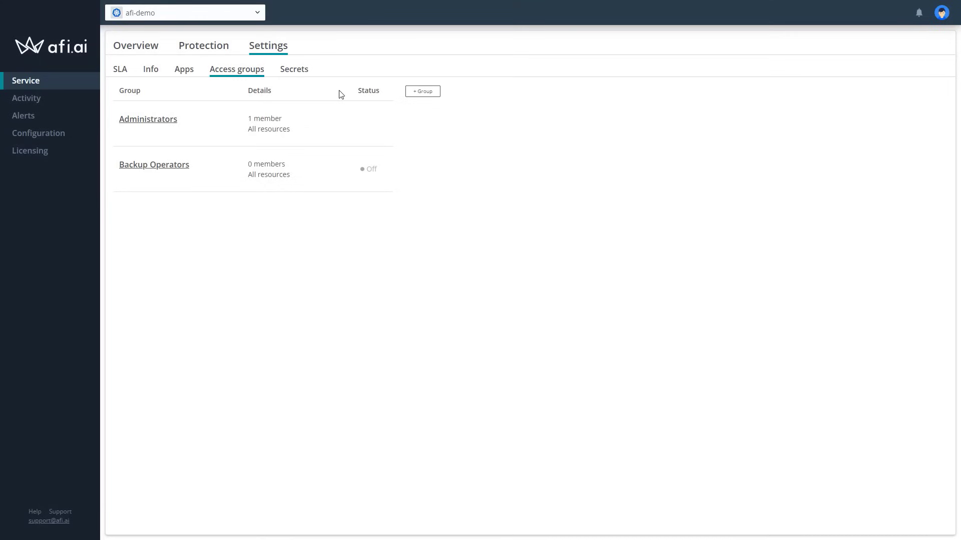
- Show the Secrets settings with the default AES-256 service-managed encryption key
{"action": "left_click", "coordinate": [294, 70]}
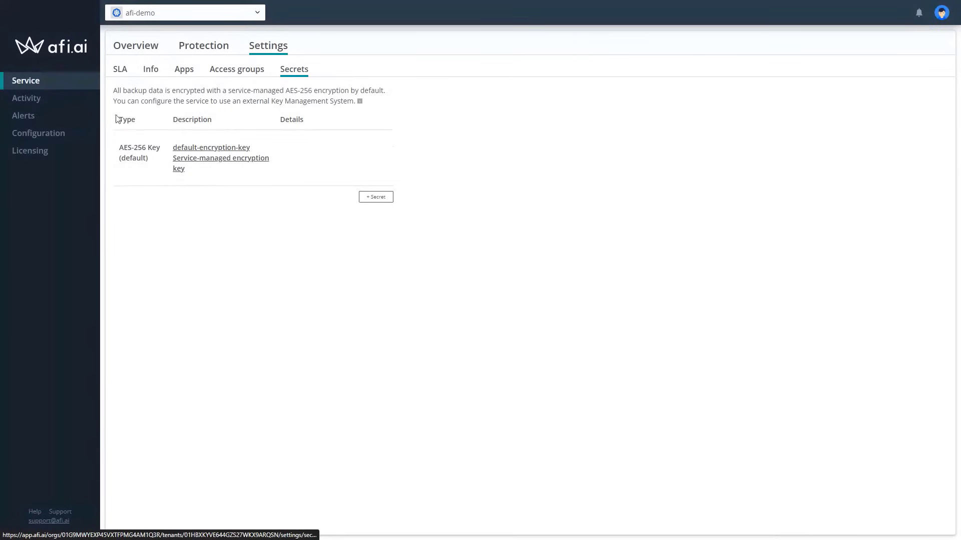
- Select all four namespaces on the Protection page and back them up now
{"action": "left_click", "coordinate": [194, 50]}
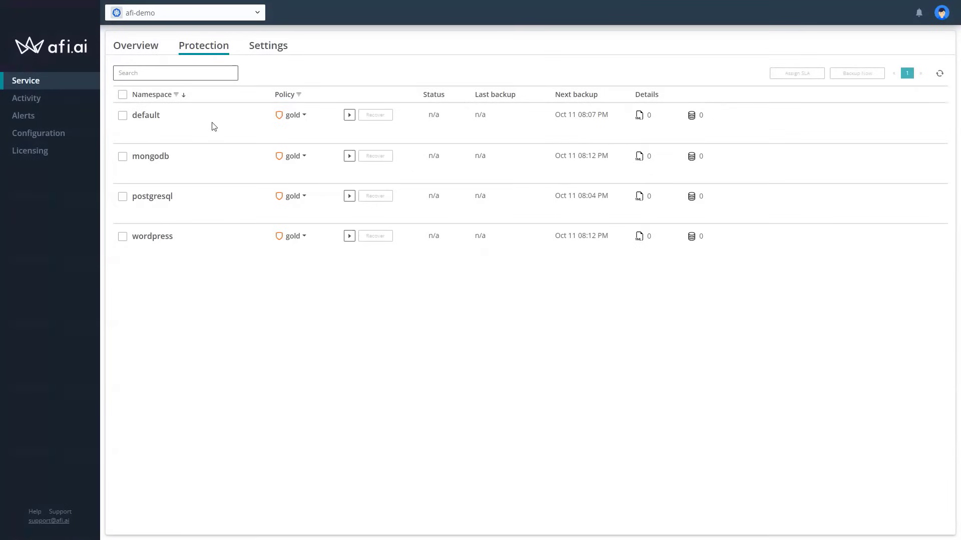
{"action": "left_click", "coordinate": [122, 94]}
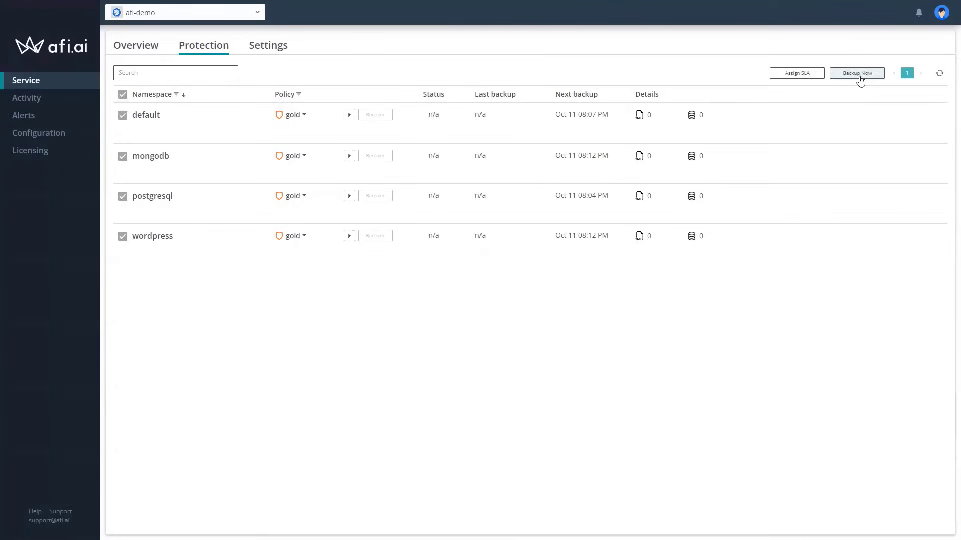
{"action": "left_click", "coordinate": [859, 74]}
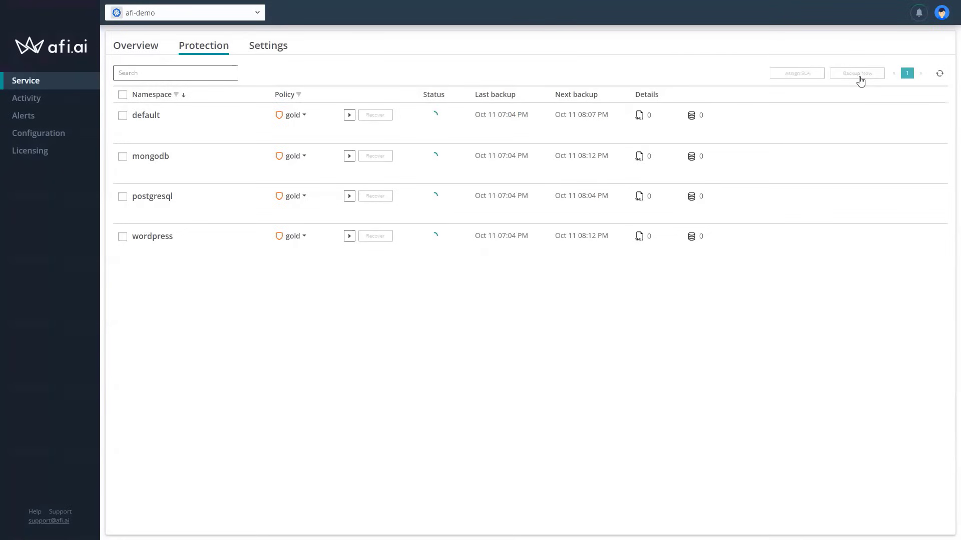
{"action": "left_click", "coordinate": [269, 48]}
- Start a new SLA with advanced rules, then discard it and return to the SLA list
{"action": "left_click", "coordinate": [927, 92]}
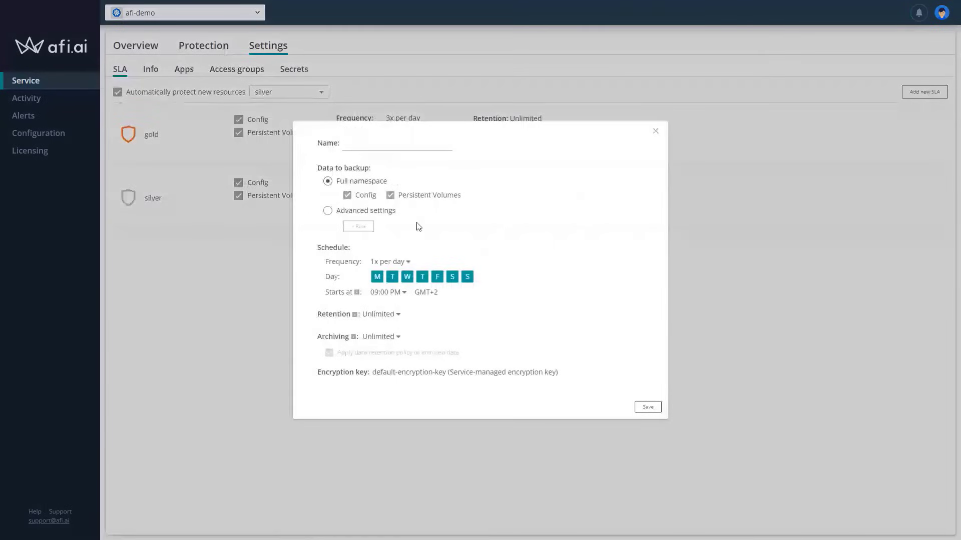
{"action": "left_click", "coordinate": [370, 228]}
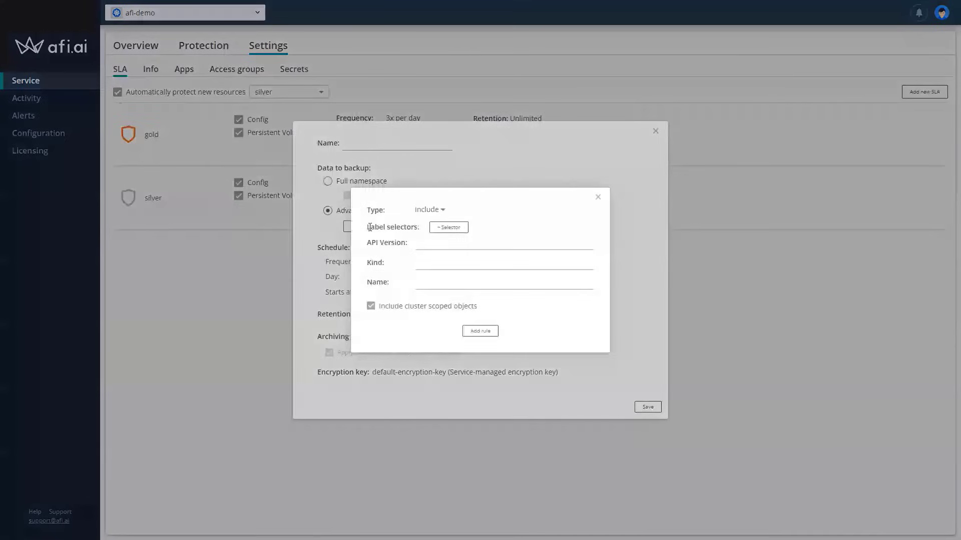
{"action": "left_click", "coordinate": [598, 198]}
{"action": "left_click", "coordinate": [656, 132]}
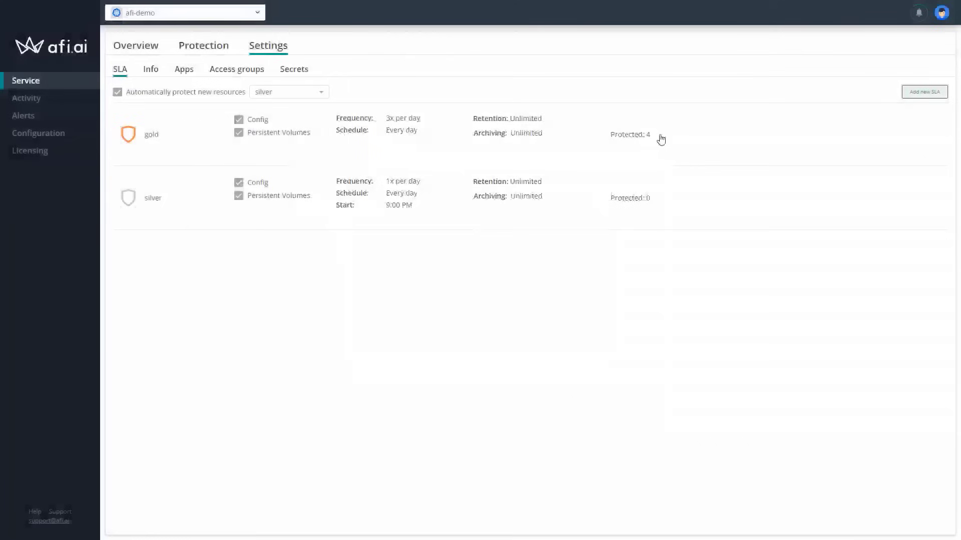
- Open Activity to see the Backup tasks for mongodb, postgresql, default and wordpress
{"action": "left_click", "coordinate": [57, 100]}
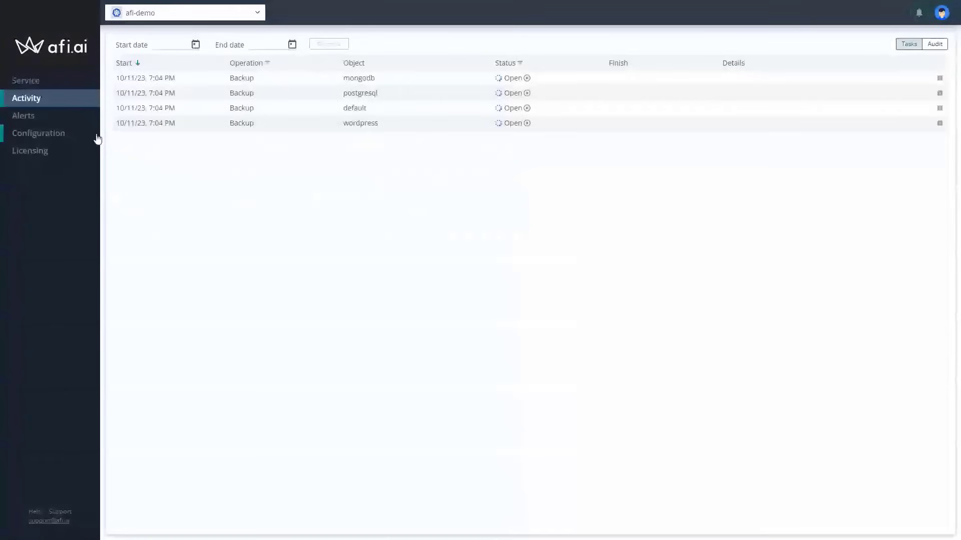
- Switch on Weekly data protection status reporting in Alerts configuration, then return to Activity
{"action": "left_click", "coordinate": [41, 119]}
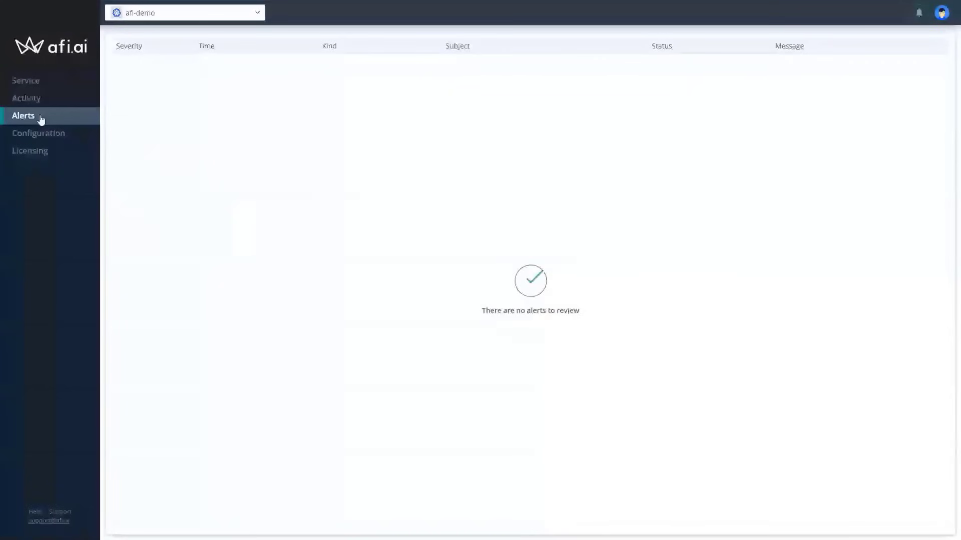
{"action": "left_click", "coordinate": [52, 140]}
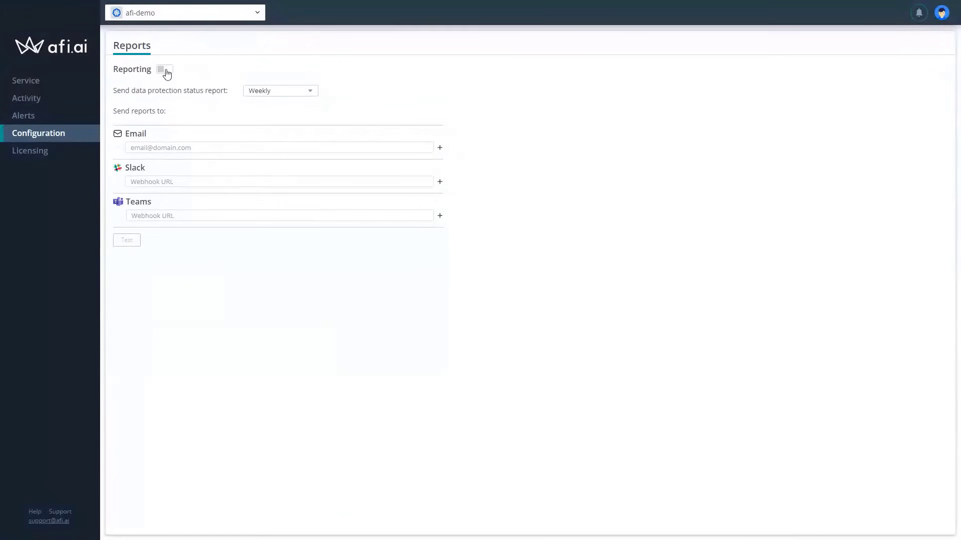
{"action": "left_click", "coordinate": [167, 73]}
{"action": "left_click", "coordinate": [287, 111]}
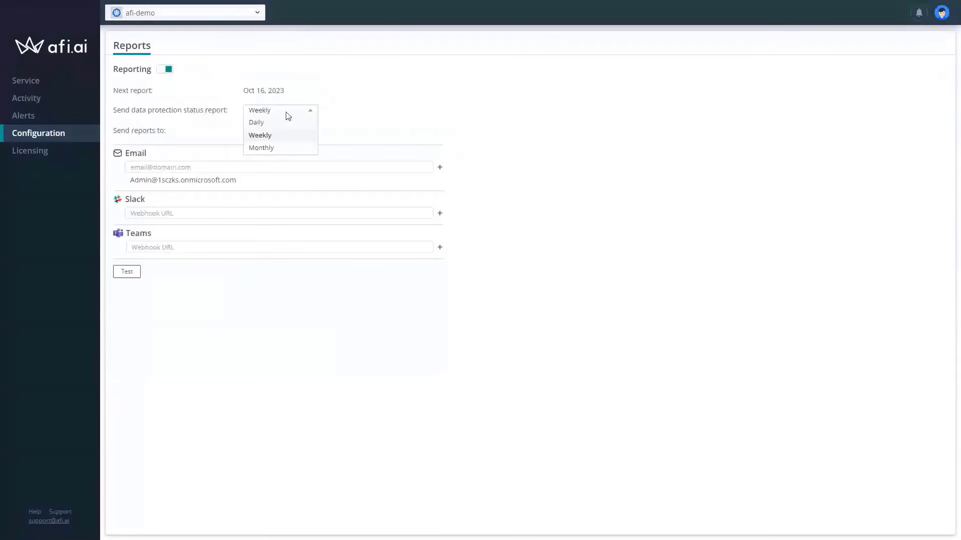
{"action": "left_click", "coordinate": [292, 135]}
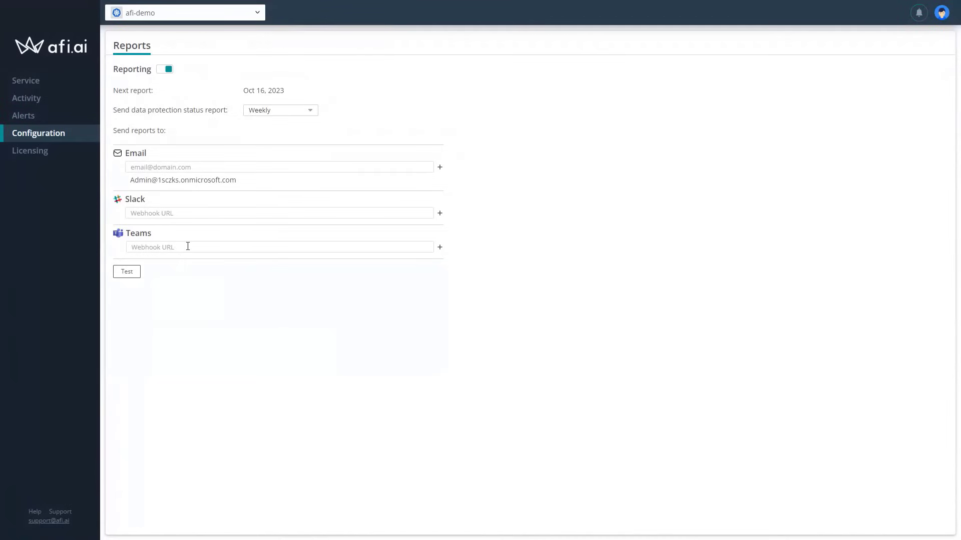
{"action": "left_click", "coordinate": [58, 100]}
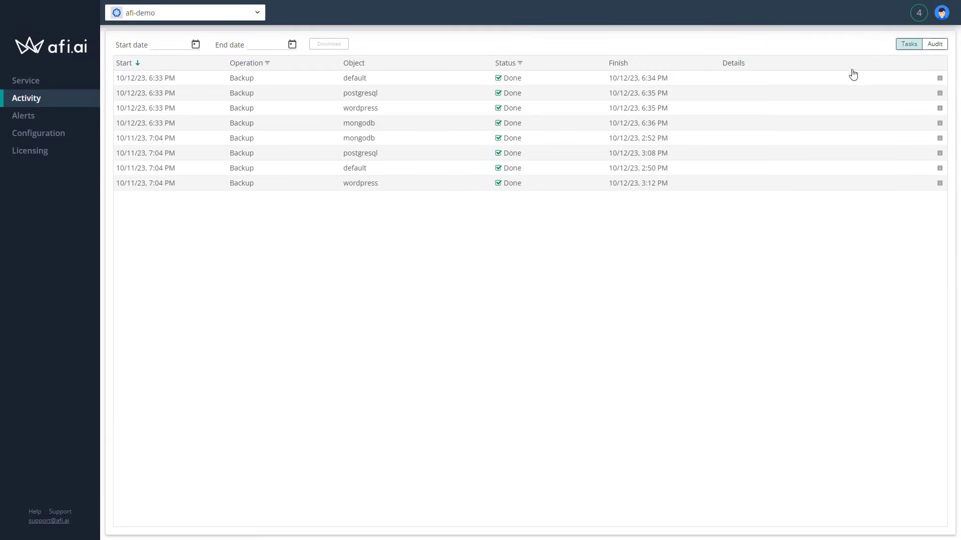
- Show the Audit log and inspect the details of two entries, including the wordpress Browse
{"action": "left_click", "coordinate": [940, 48]}
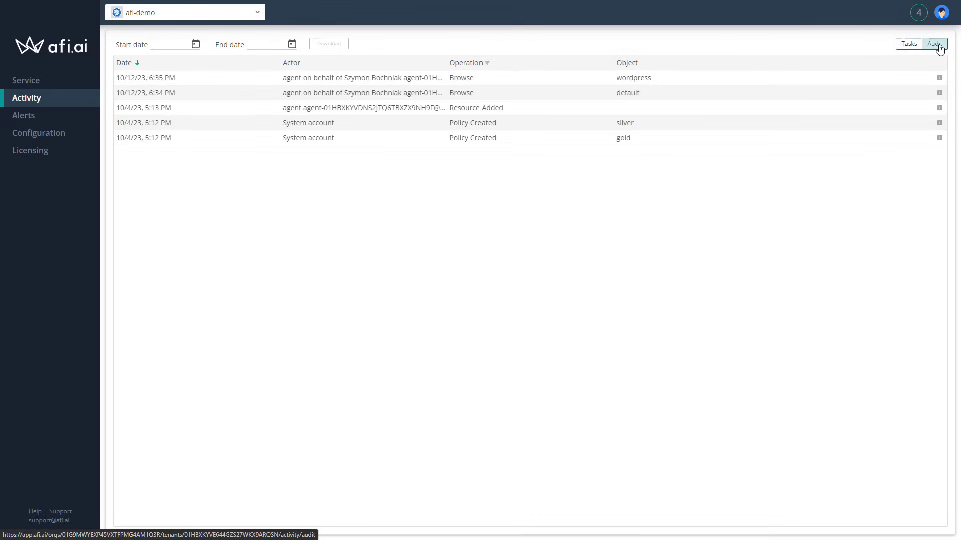
{"action": "left_click", "coordinate": [940, 80]}
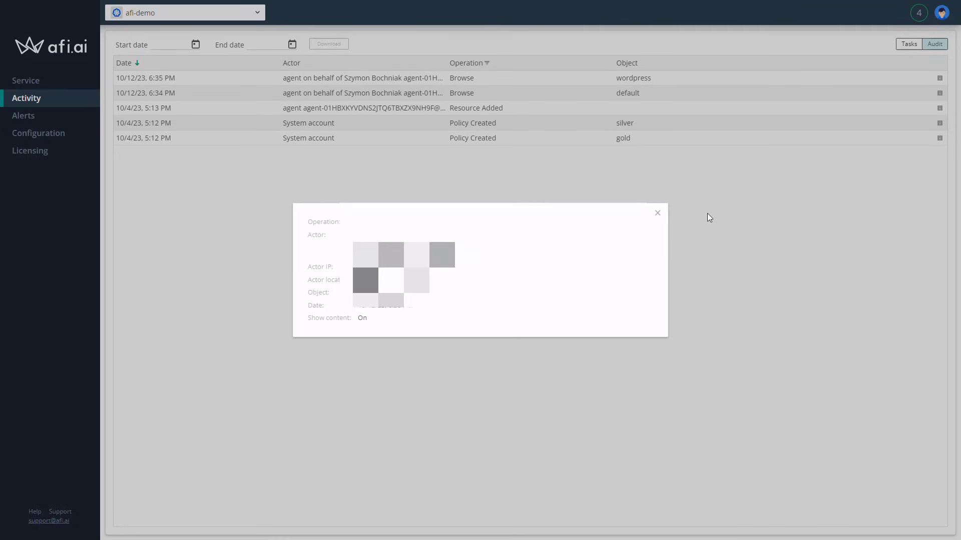
{"action": "left_click", "coordinate": [656, 215]}
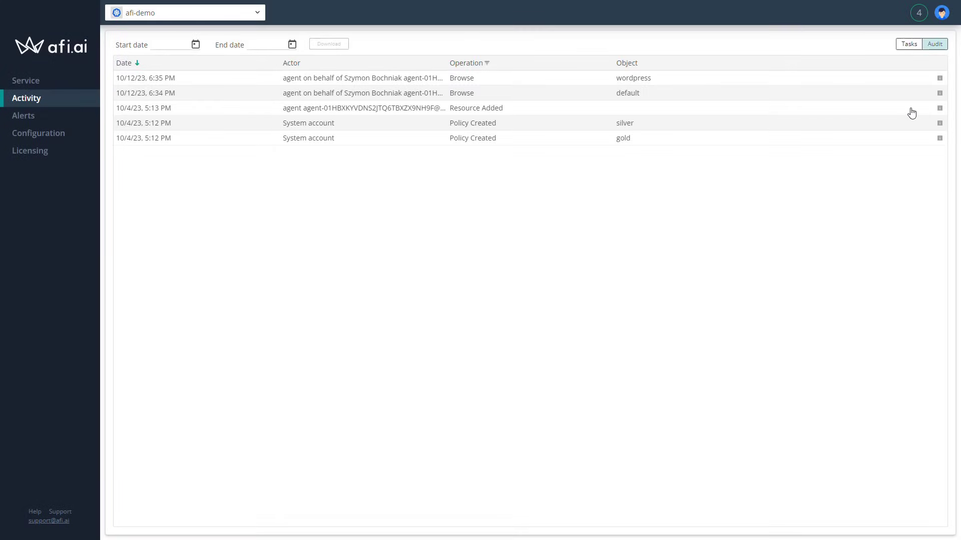
{"action": "left_click", "coordinate": [940, 80]}
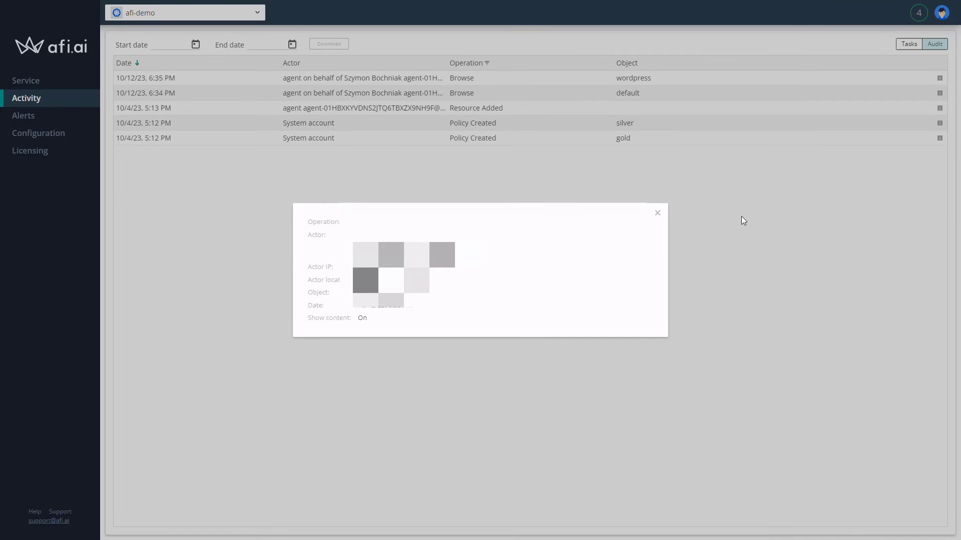
{"action": "left_click", "coordinate": [657, 214]}
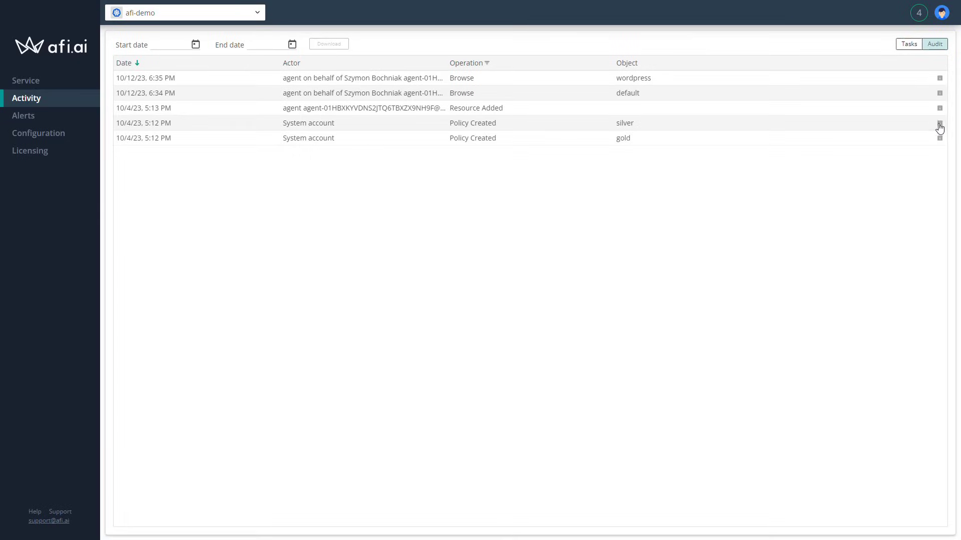
- Open the wordpress backup from Protection and browse its Pod and ConfigMap manifests and Volumes
{"action": "left_click", "coordinate": [66, 82]}
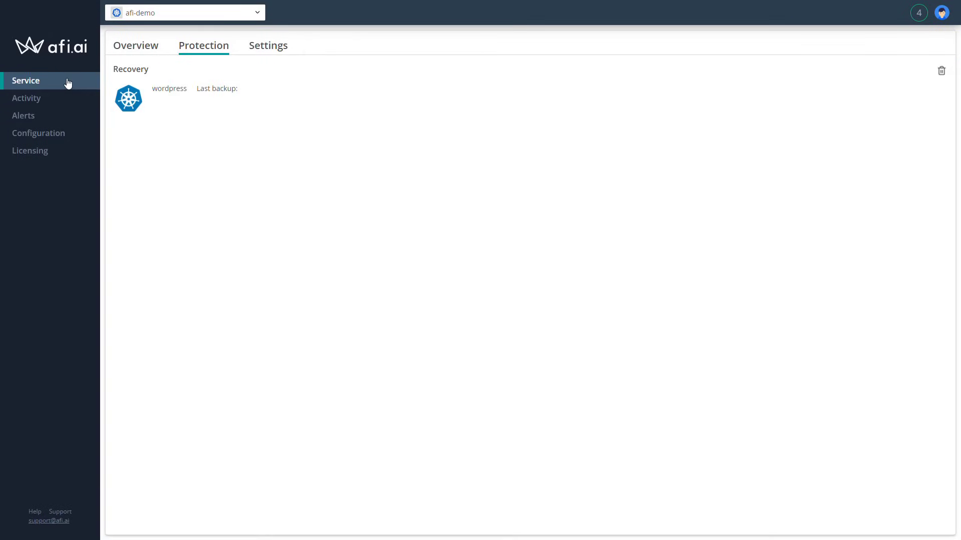
{"action": "left_click", "coordinate": [213, 52]}
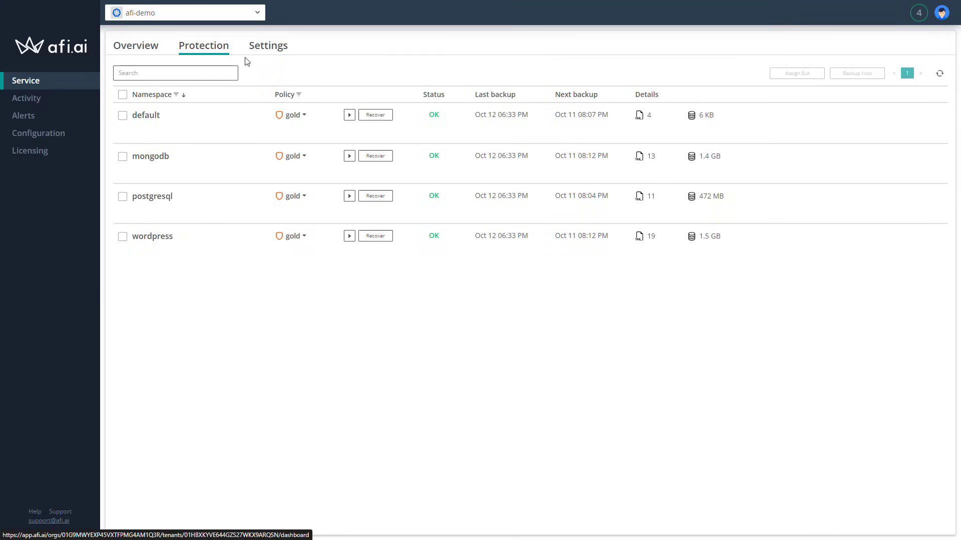
{"action": "left_click", "coordinate": [390, 243]}
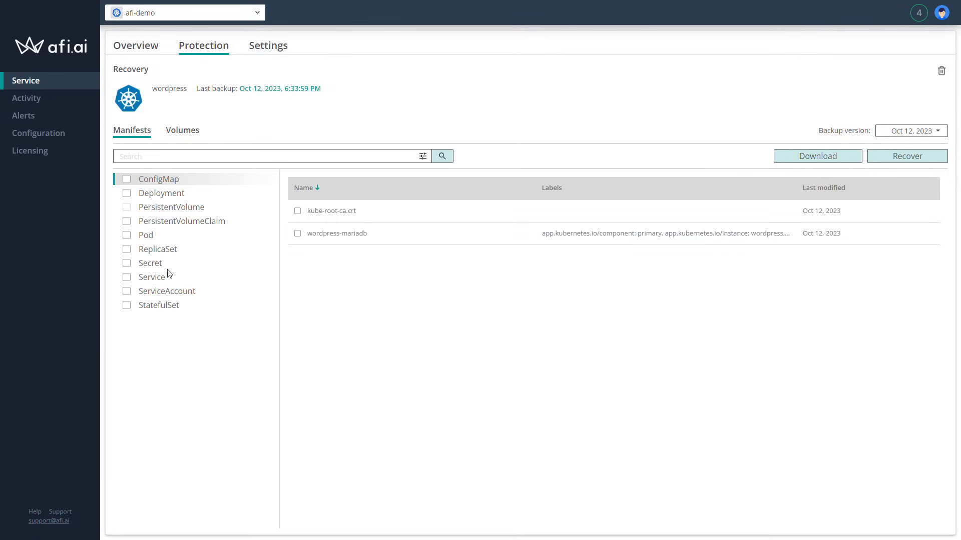
{"action": "left_click", "coordinate": [147, 236]}
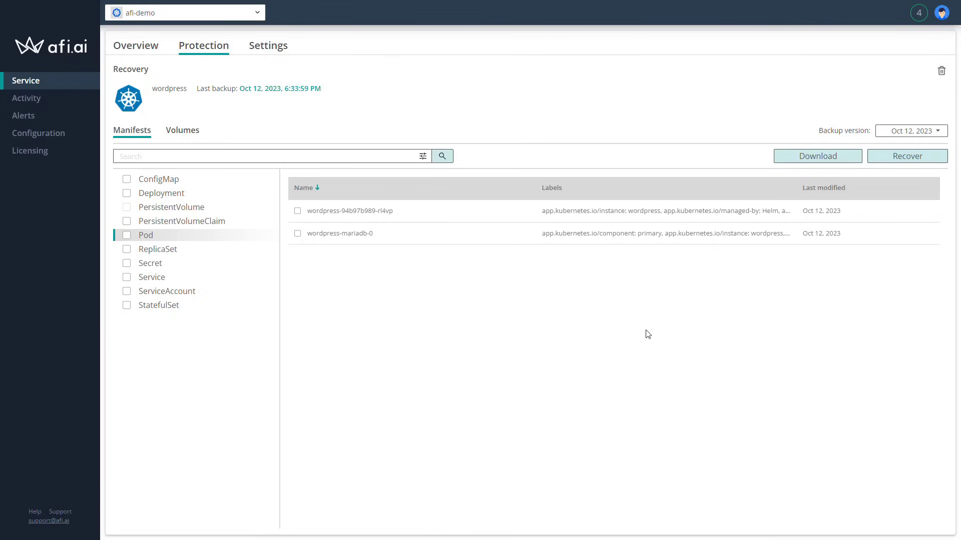
{"action": "left_click", "coordinate": [168, 183]}
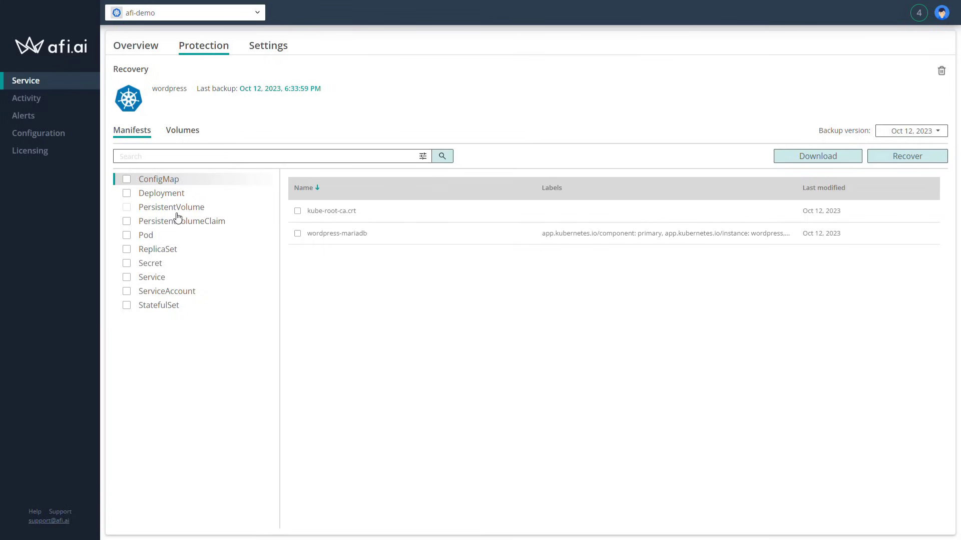
{"action": "left_click", "coordinate": [189, 134]}
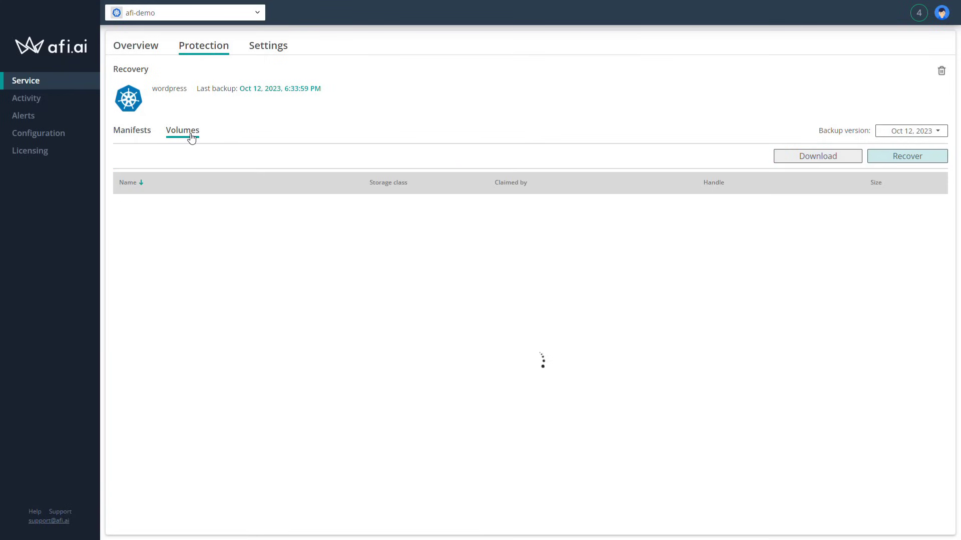
{"action": "left_click", "coordinate": [140, 138]}
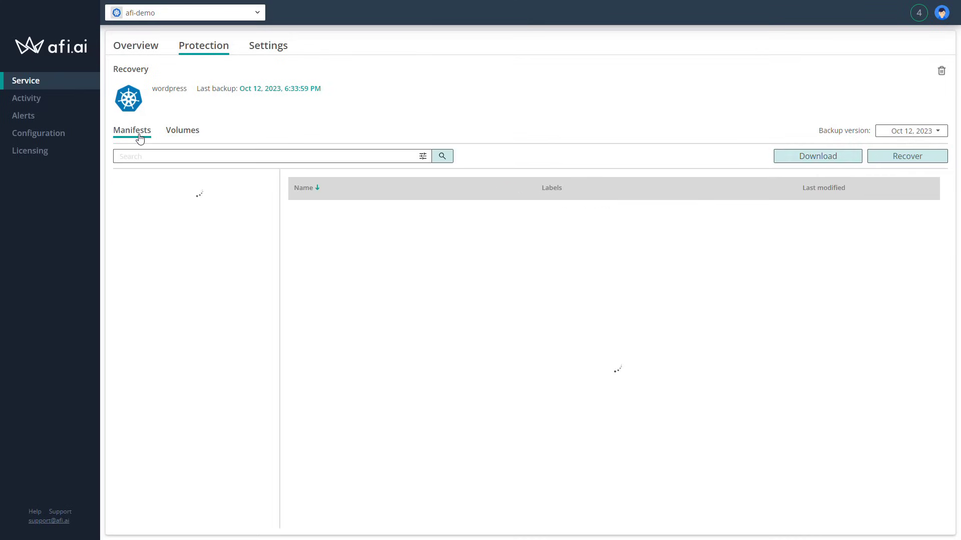
- Check the Oct 12, 2023 backup version, dismiss Download, and open the recovery options
{"action": "left_click", "coordinate": [917, 133]}
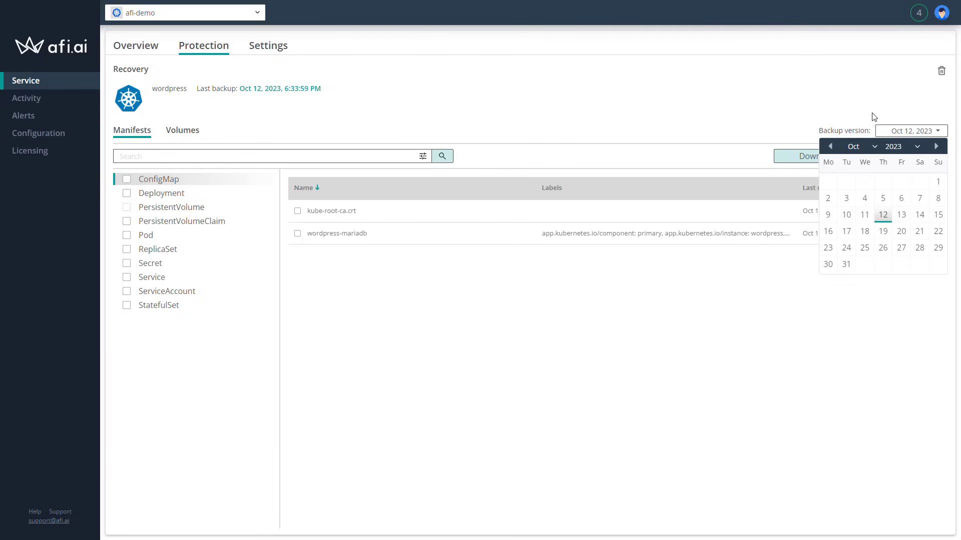
{"action": "left_click", "coordinate": [851, 98]}
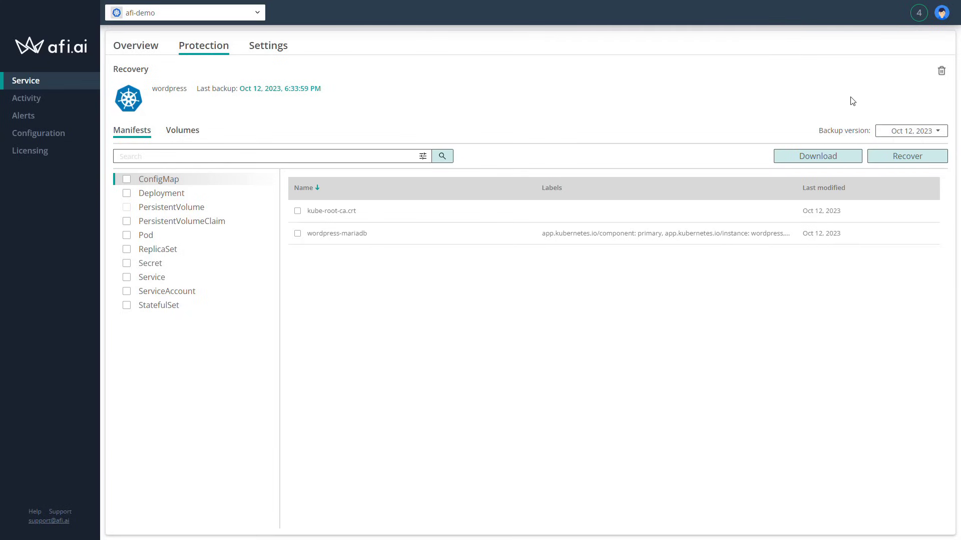
{"action": "left_click", "coordinate": [832, 160]}
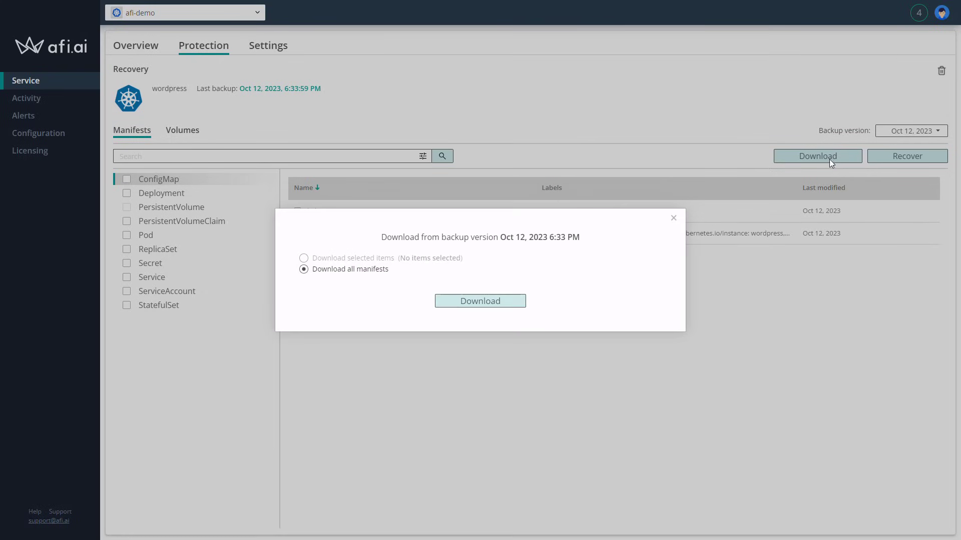
{"action": "left_click", "coordinate": [674, 219]}
{"action": "left_click", "coordinate": [901, 156]}
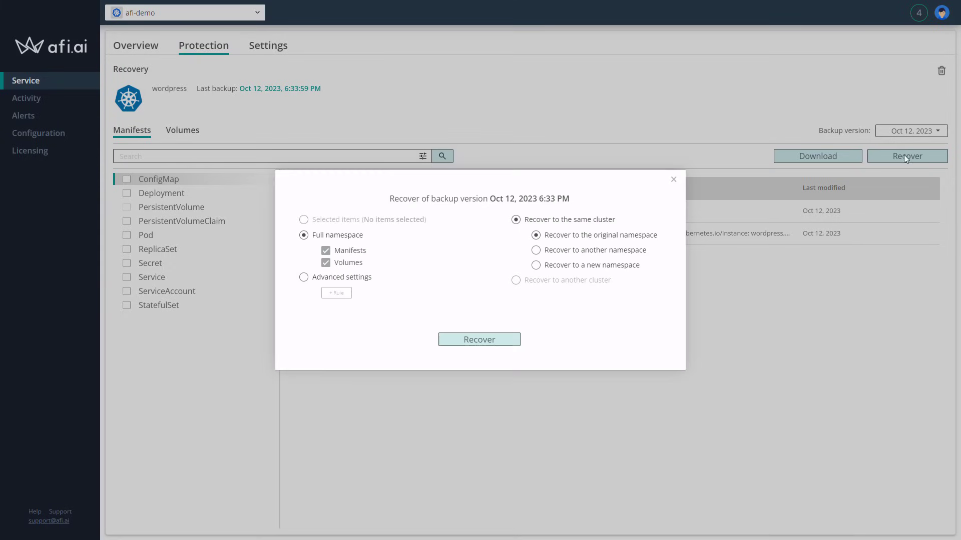